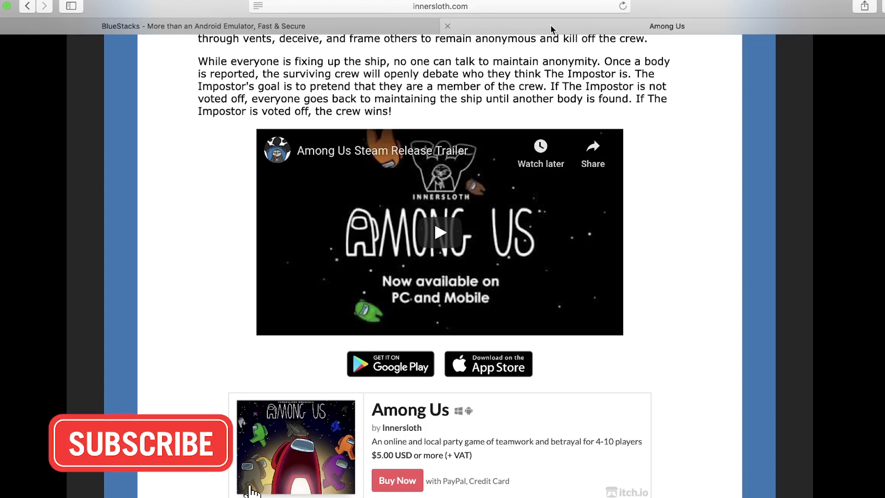
Start downloading the BlueStacks installer from the BlueStacks website and stop the download.
left_click(357, 26)
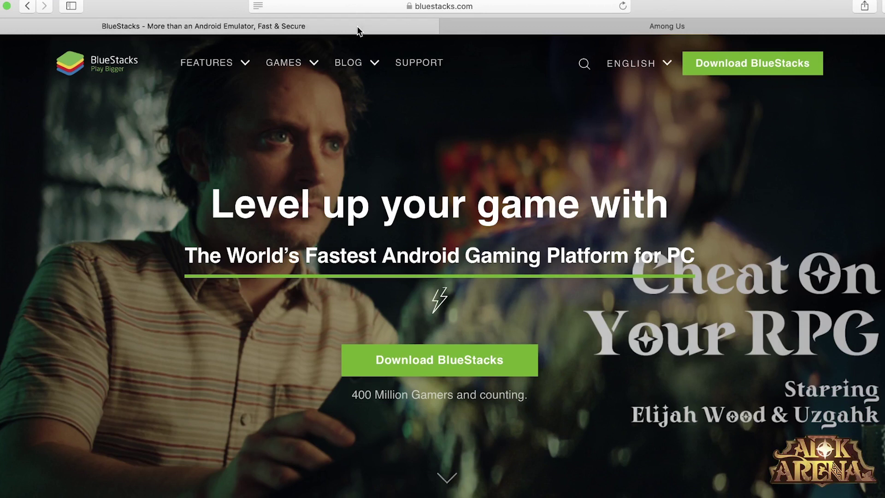
left_click(501, 376)
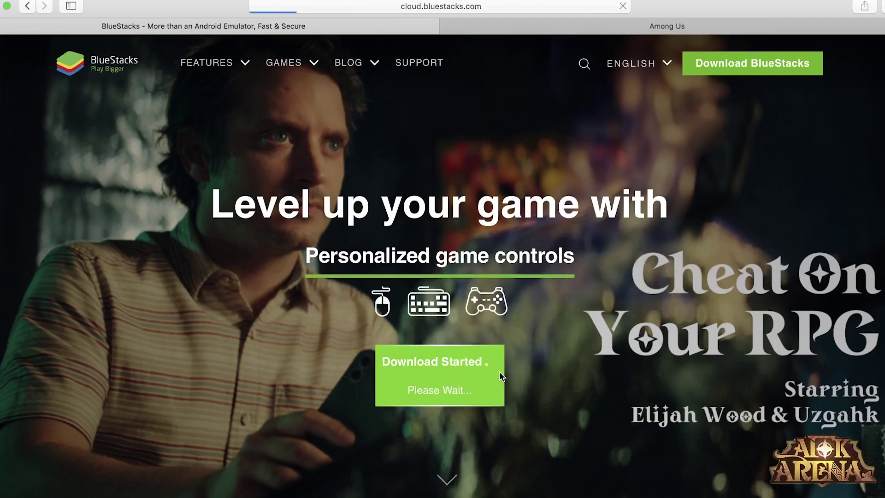
left_click(836, 7)
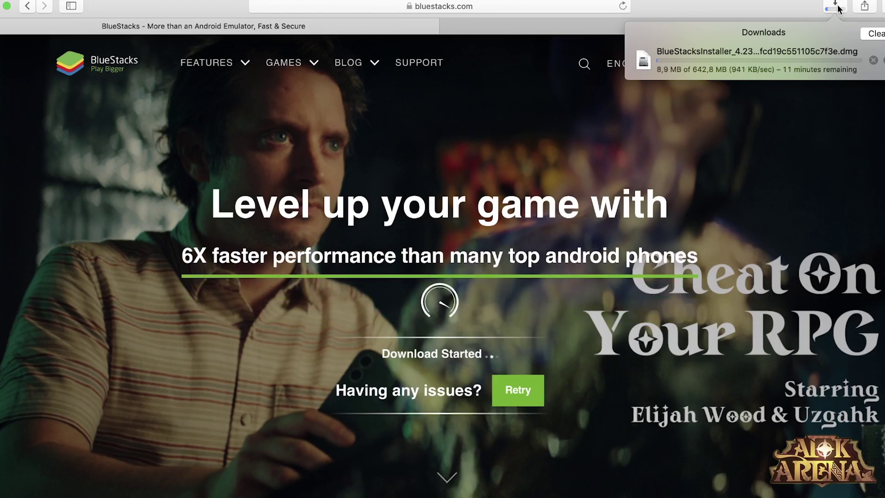
left_click(873, 60)
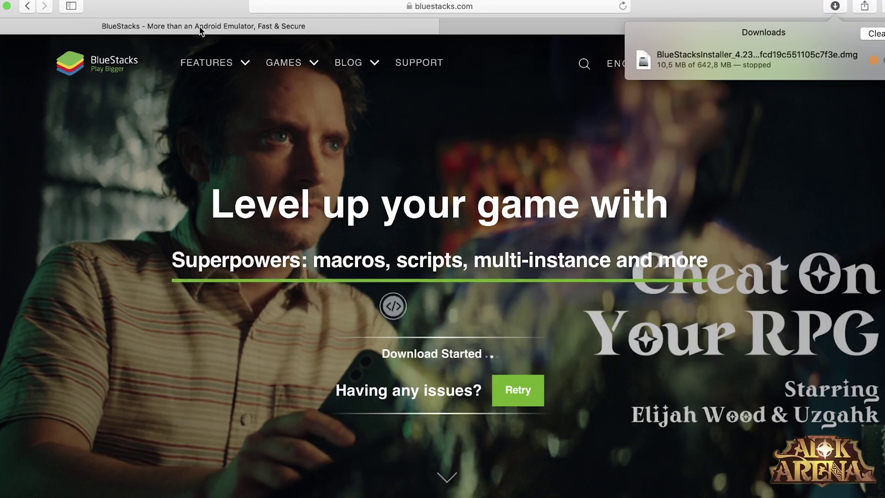
Minimize the browser and open the BlueStacks installer disk image stored on the desktop.
key("super+m")
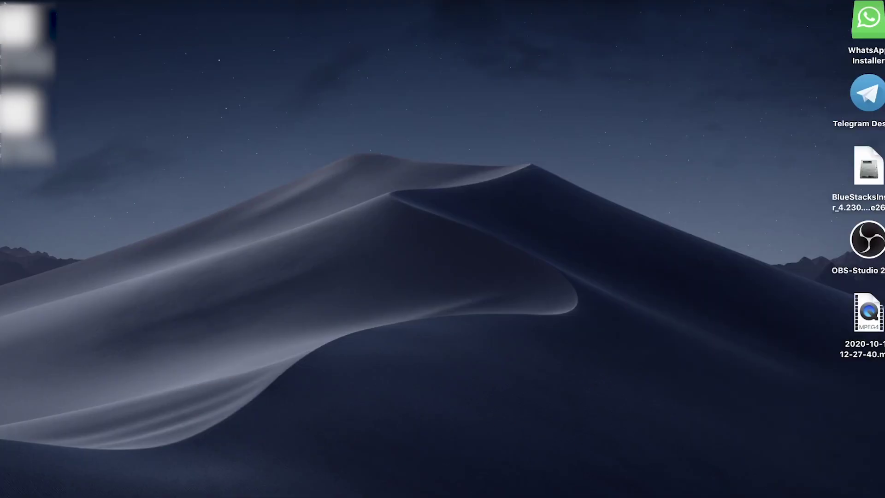
left_click(878, 179)
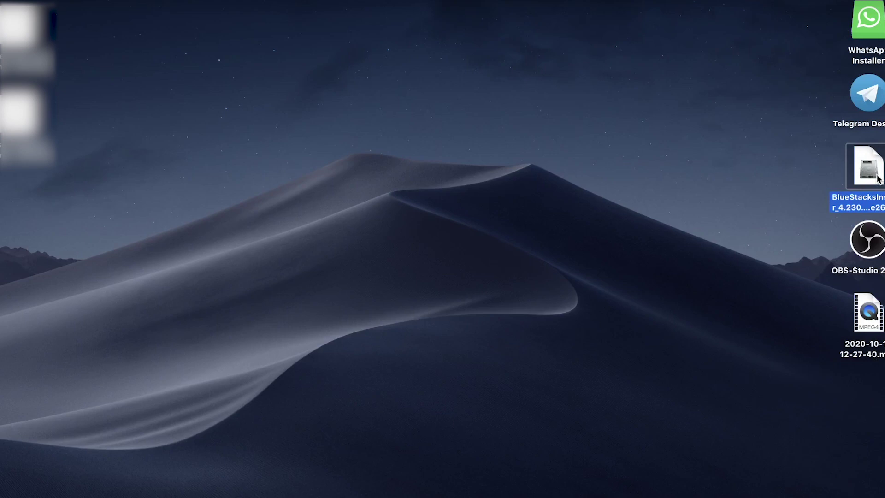
double_click(877, 179)
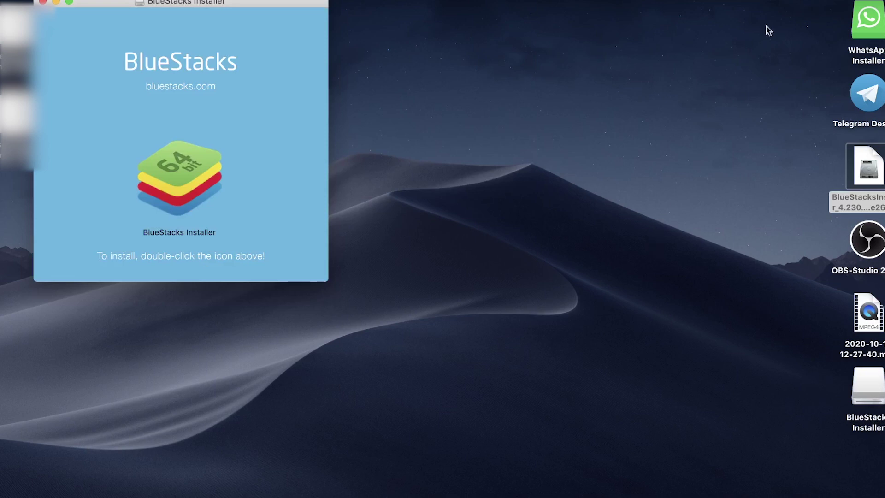
Check the Security & Privacy general settings in System Preferences for blocked software, and close the window.
key("super+space")
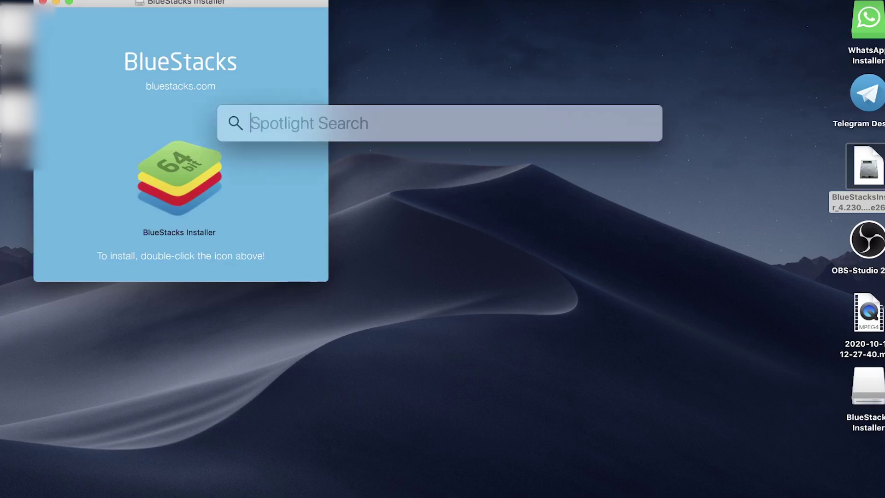
type("SYSTE")
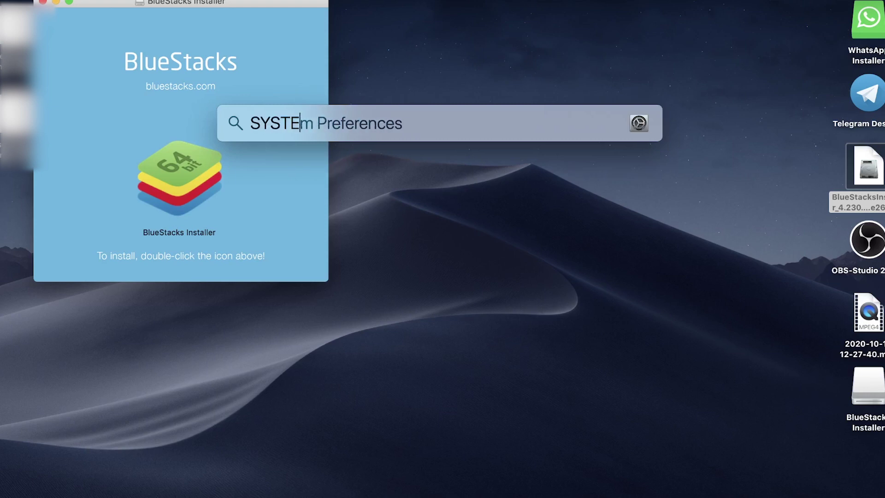
key("Return")
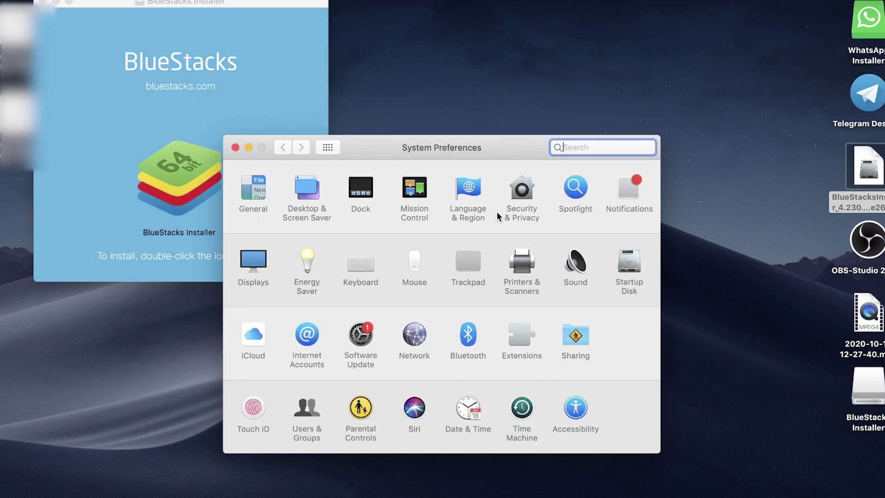
left_click(523, 205)
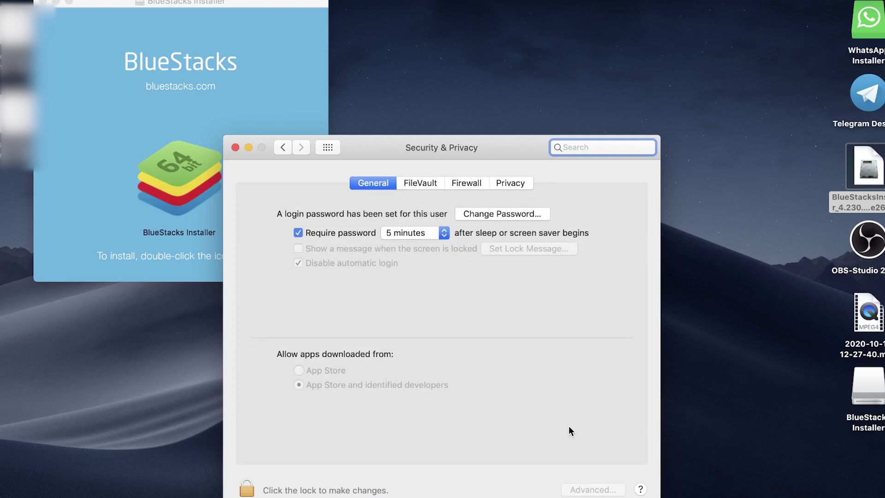
left_click(235, 147)
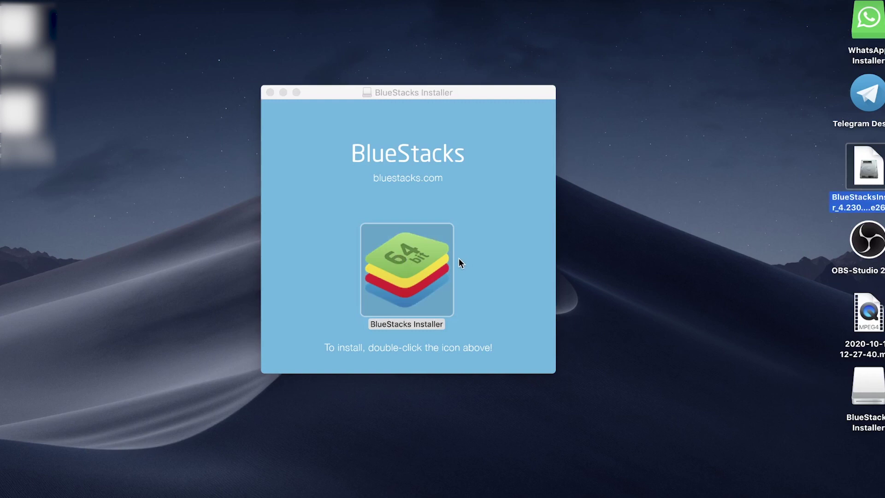
Run the BlueStacks Installer from the disk image and authorize its helper tool with the Mac account password.
double_click(420, 262)
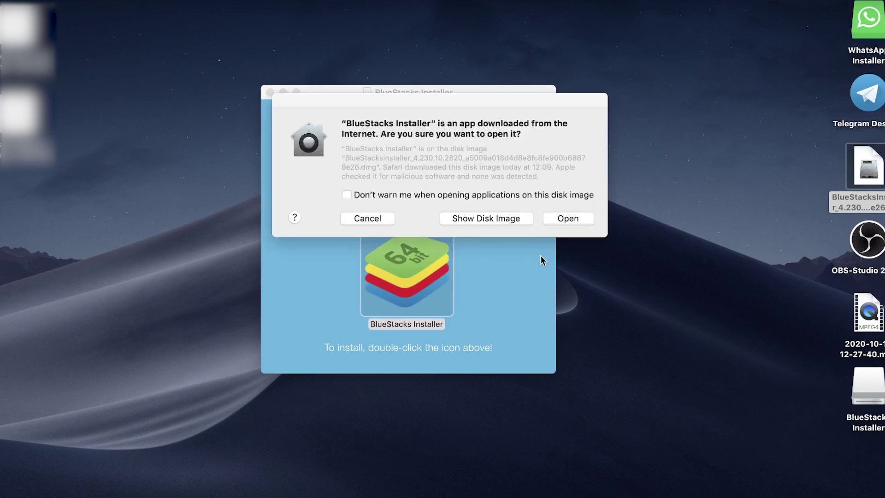
left_click(566, 218)
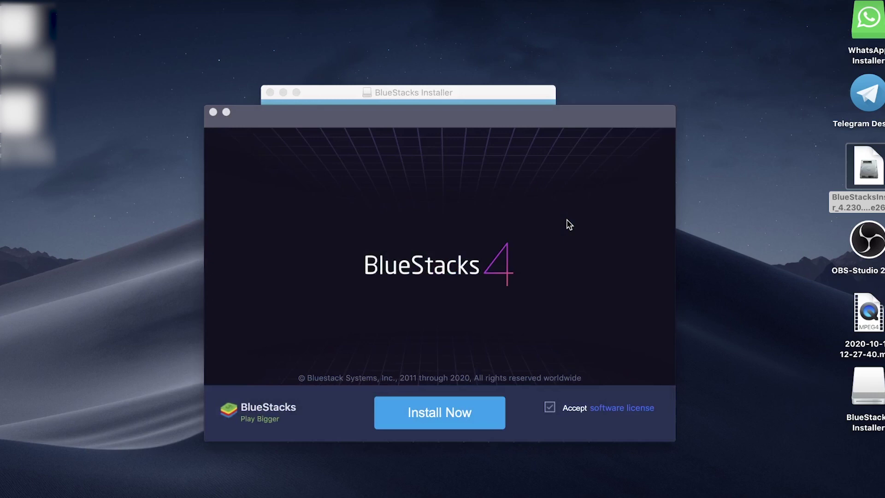
left_click(458, 418)
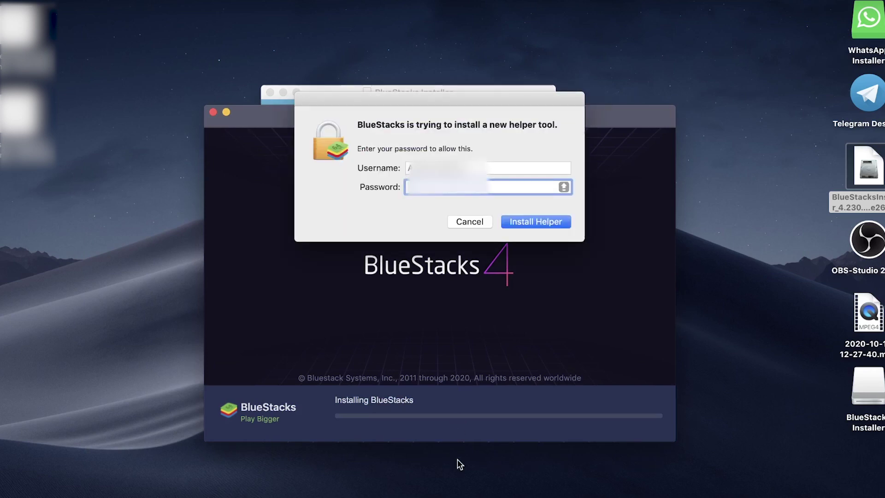
type("********")
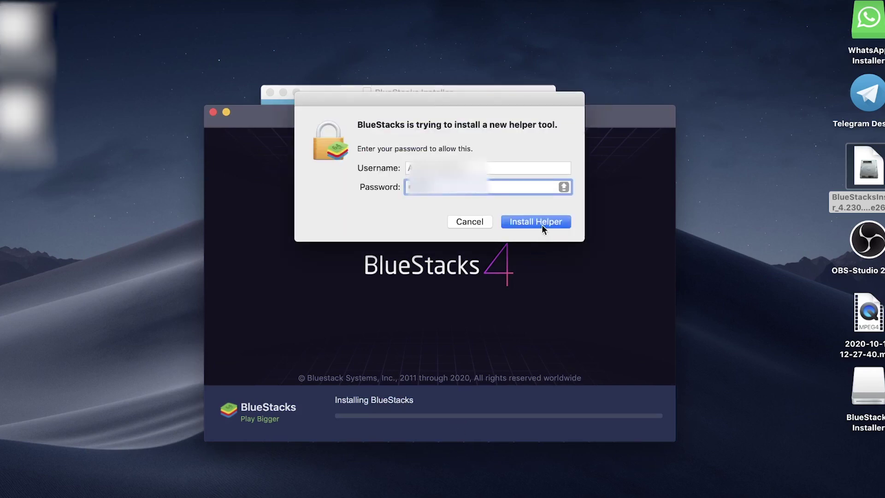
left_click(536, 222)
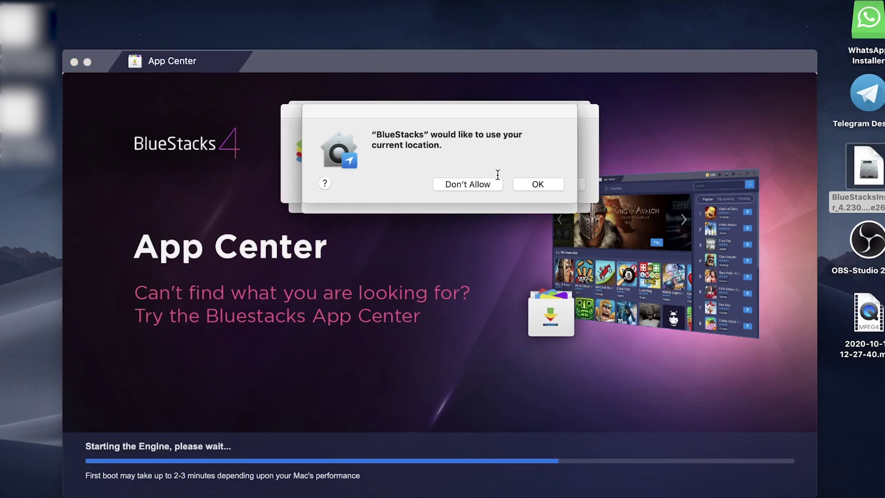
Grant BlueStacks location access and allow the blocked system software from BlueStack Systems, Inc. in Security & Privacy.
left_click(532, 184)
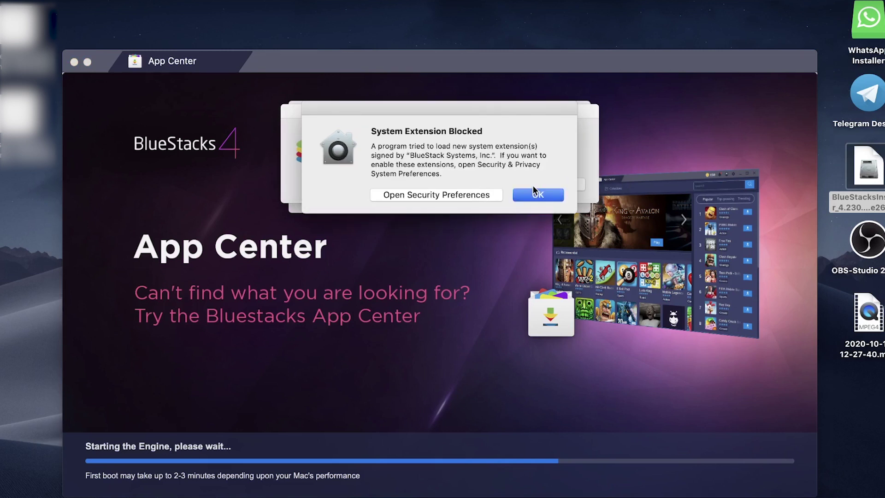
left_click(462, 195)
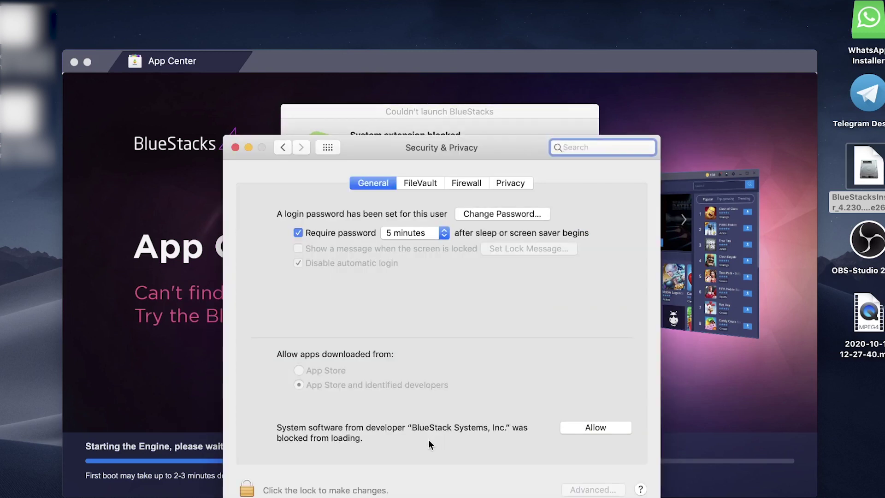
left_click(592, 430)
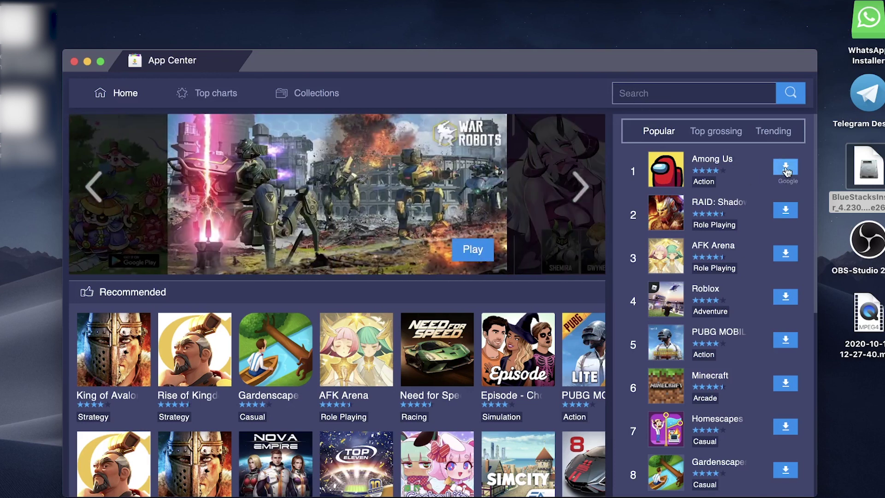
Request Among Us from the popular games and sign in with the Google account's e-mail and password, agreeing to the terms.
left_click(786, 171)
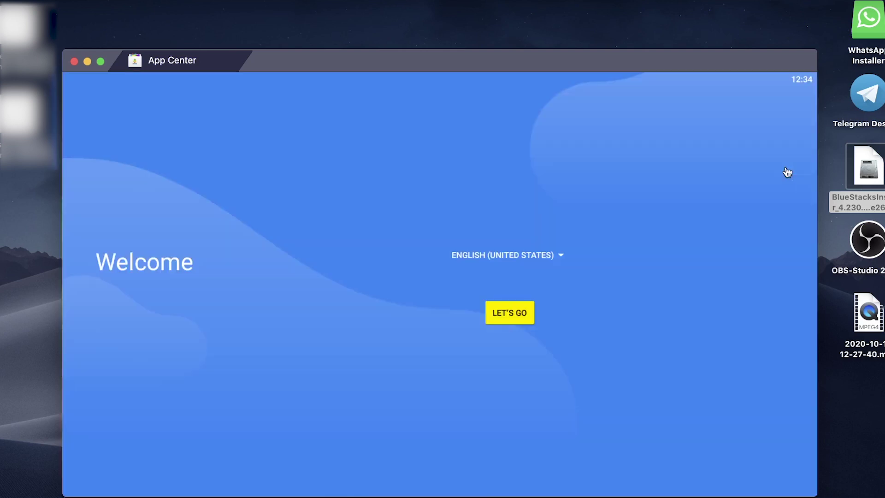
left_click(524, 318)
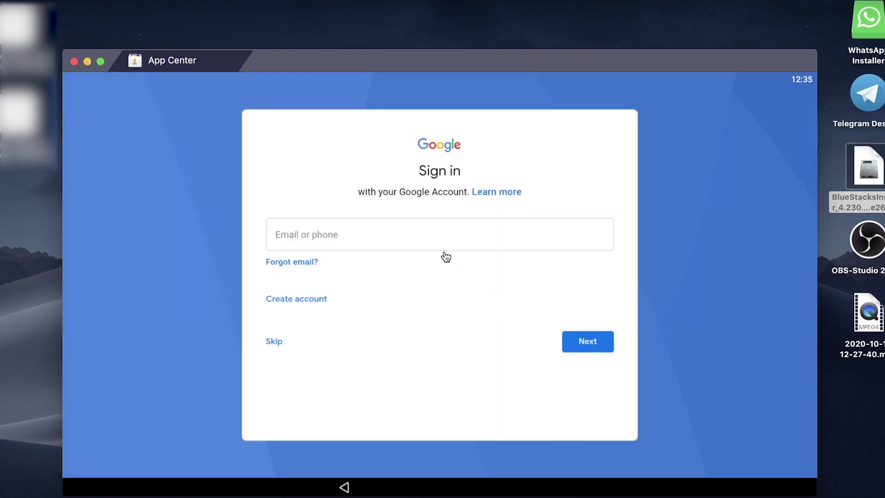
left_click(442, 237)
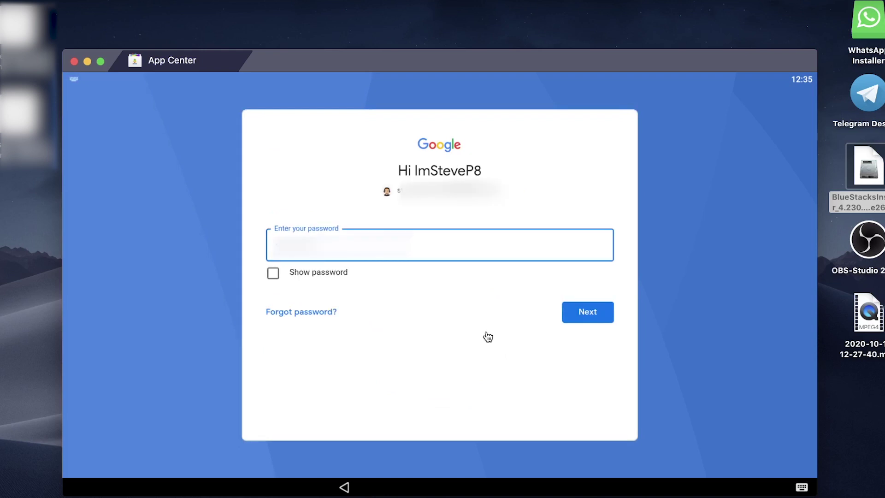
left_click(586, 313)
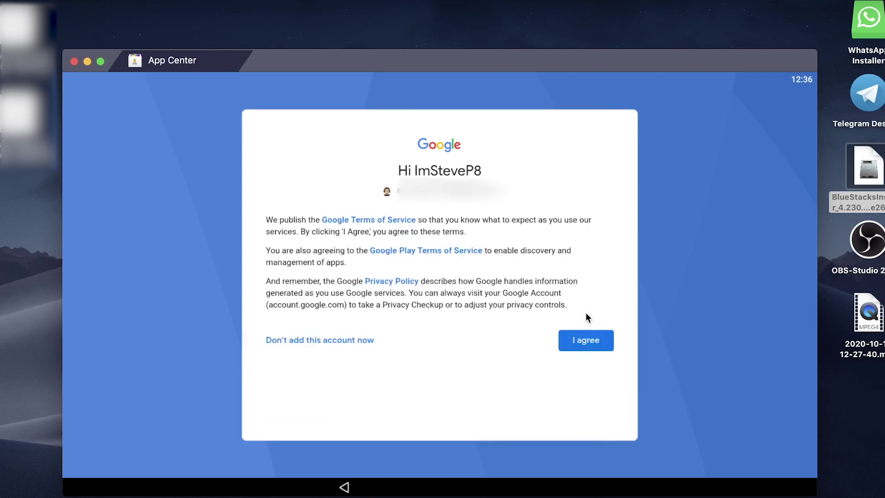
left_click(586, 342)
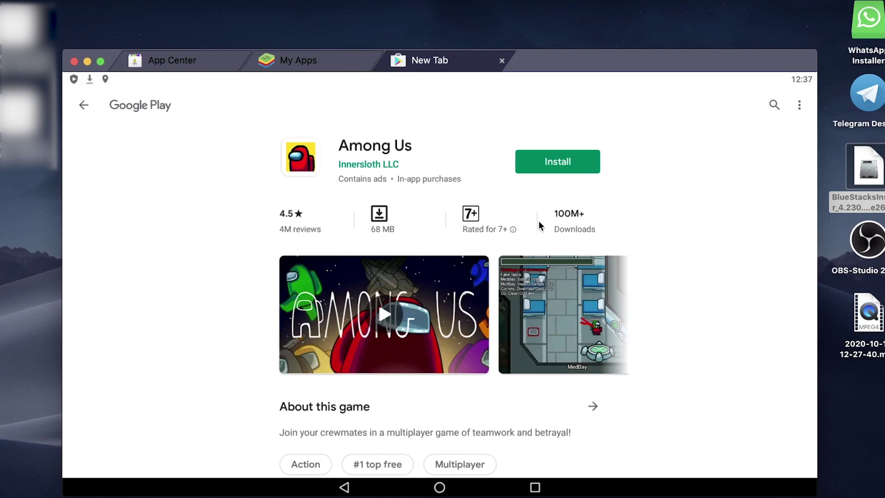
Install Among Us from Google Play and launch it, accepting the advertisement policy and dismissing the controls and announcements screens.
left_click(563, 167)
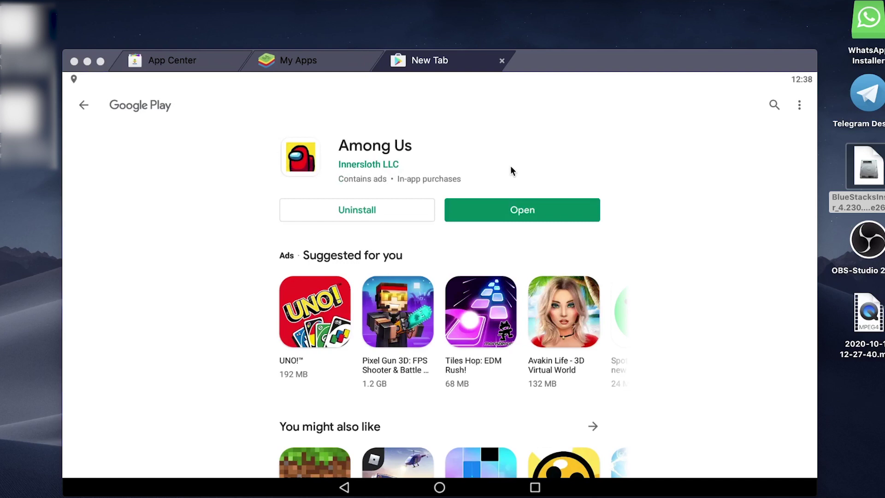
left_click(528, 216)
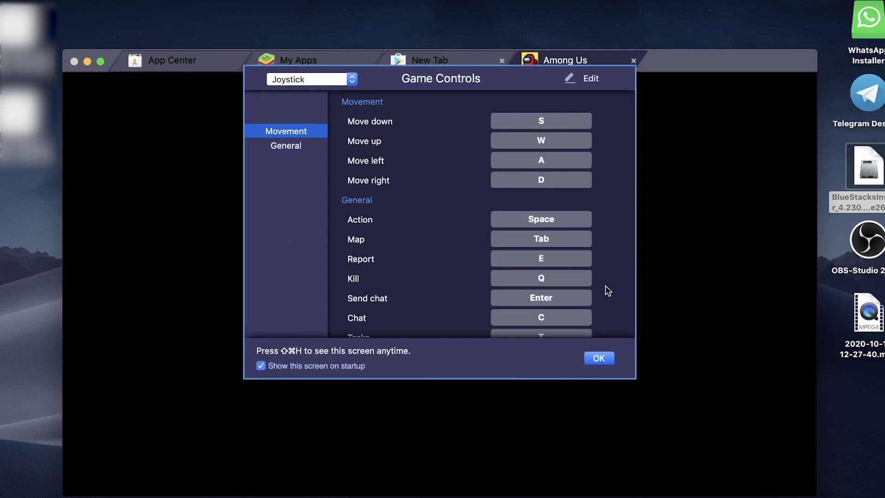
left_click(599, 359)
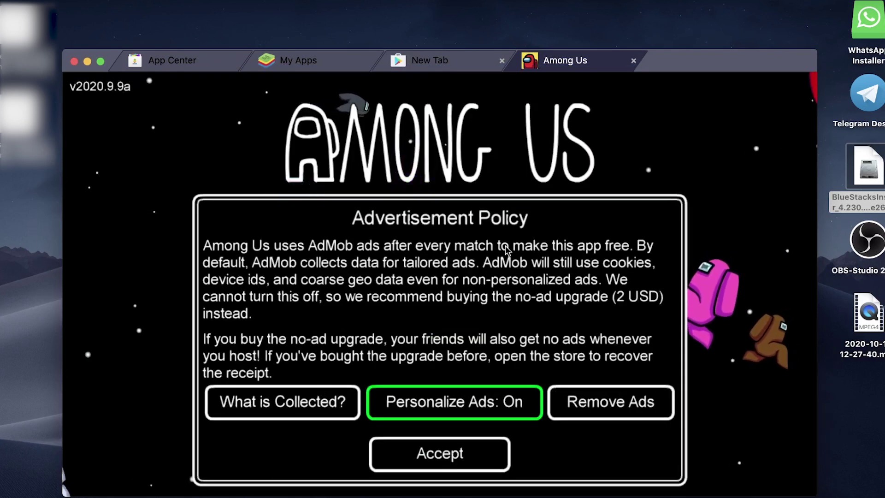
left_click(427, 454)
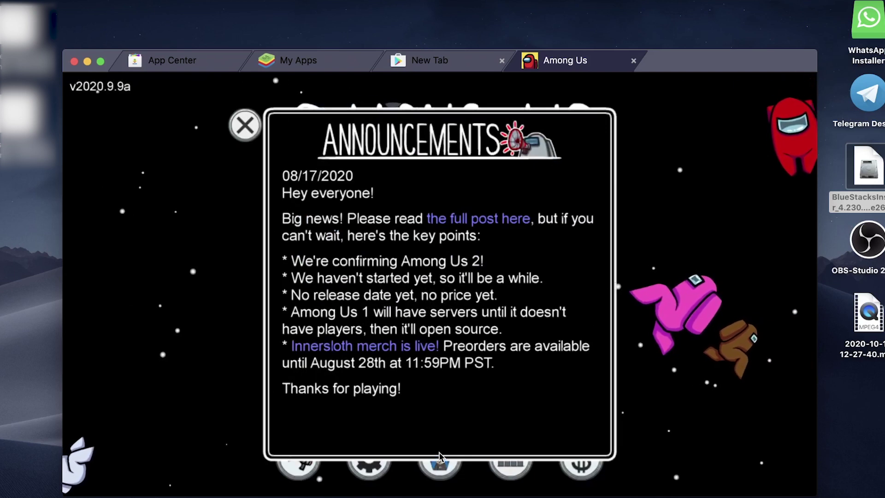
left_click(245, 125)
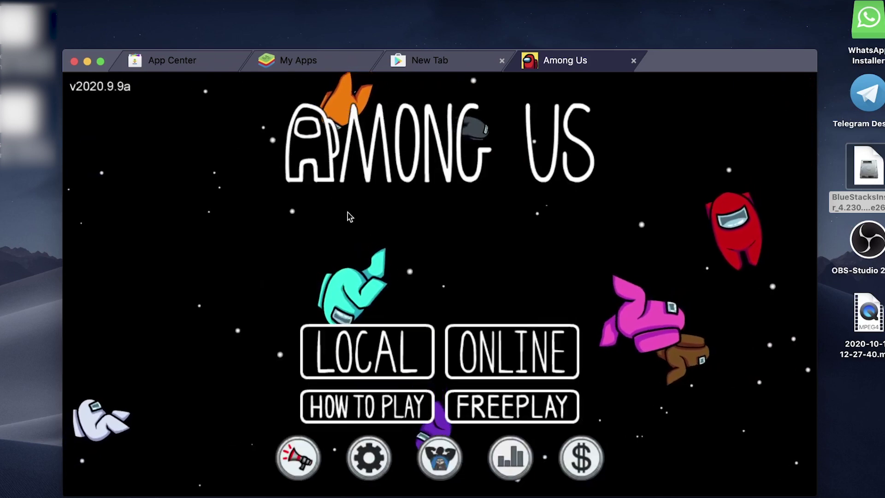
Enter the player's name for online play and host a new game with the default settings.
left_click(513, 345)
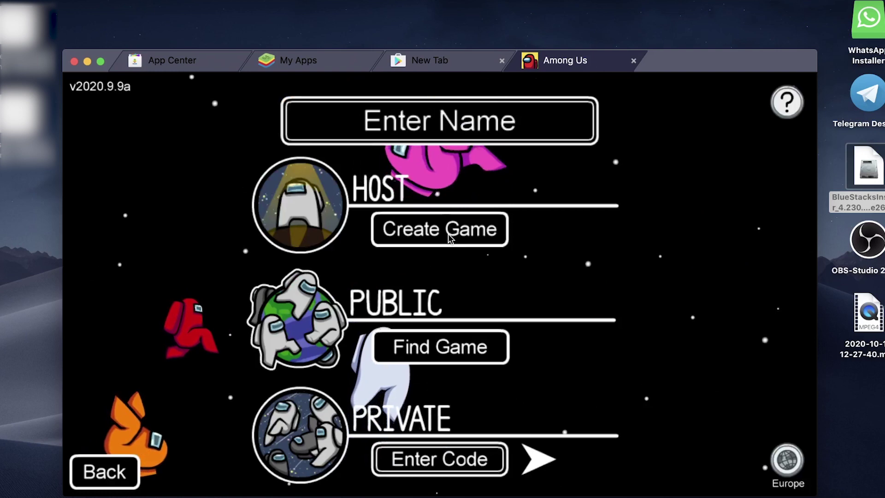
left_click(440, 121)
type("Steven")
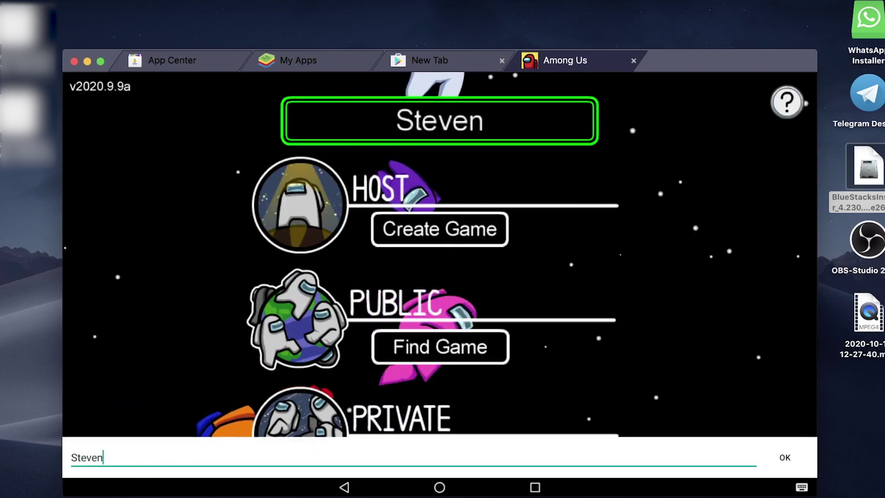
key("Return")
left_click(469, 238)
left_click(734, 469)
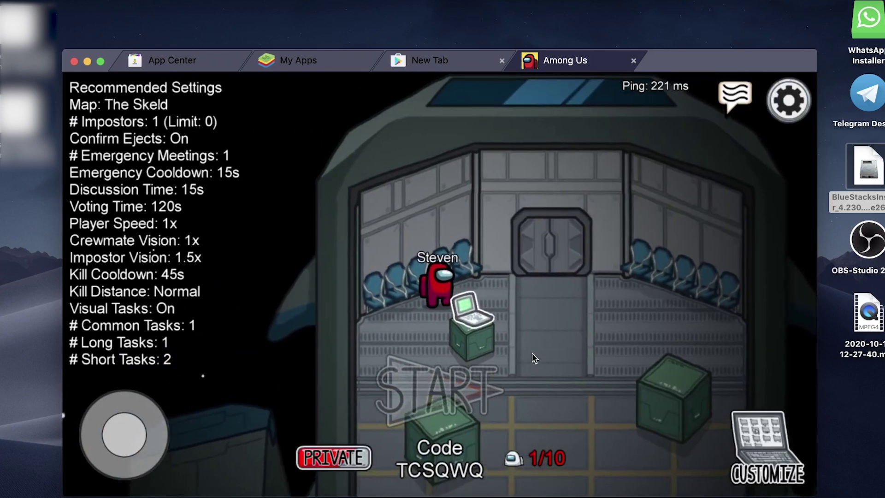
Walk the character right, down and left around the lobby to try the keyboard movement controls.
key("d")
key("s")
key("a")
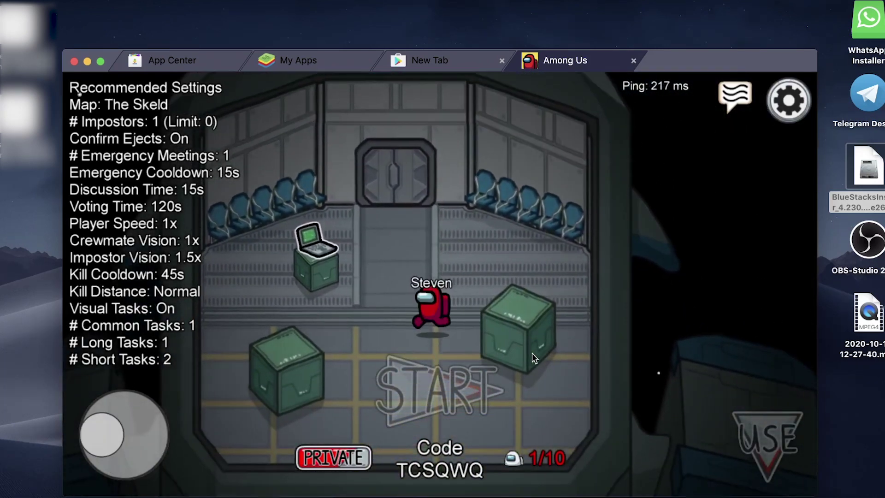